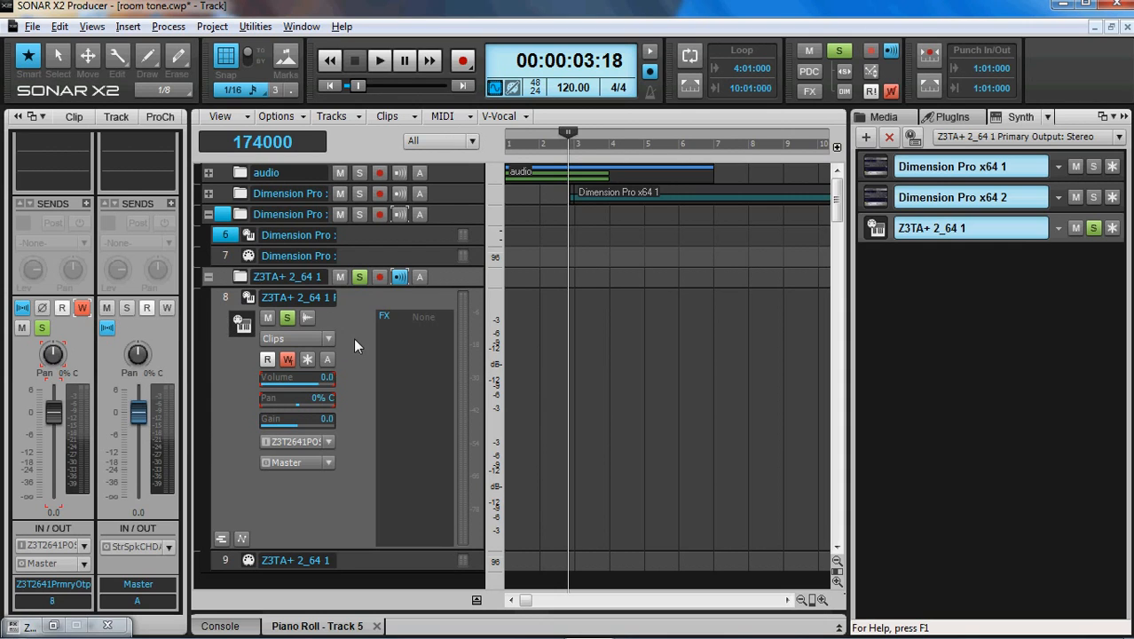
Step: In the Z3TA+ 2 synth, forget the Filter 1 cutoff knob's MIDI assignment and assign it again with MIDI Learn
click(362, 571)
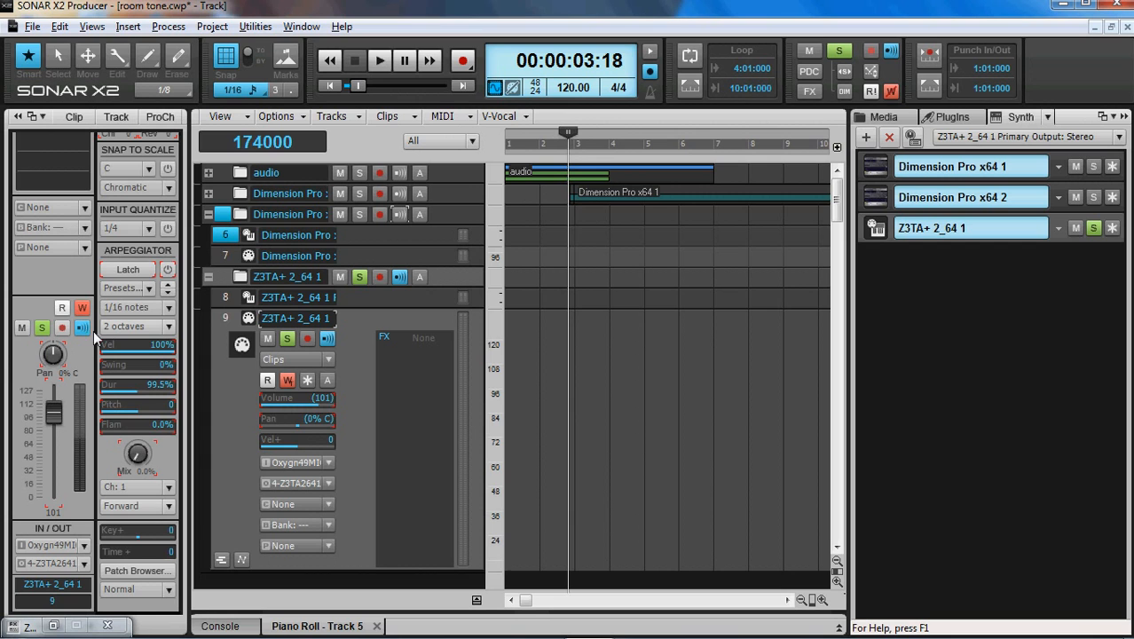
click(249, 298)
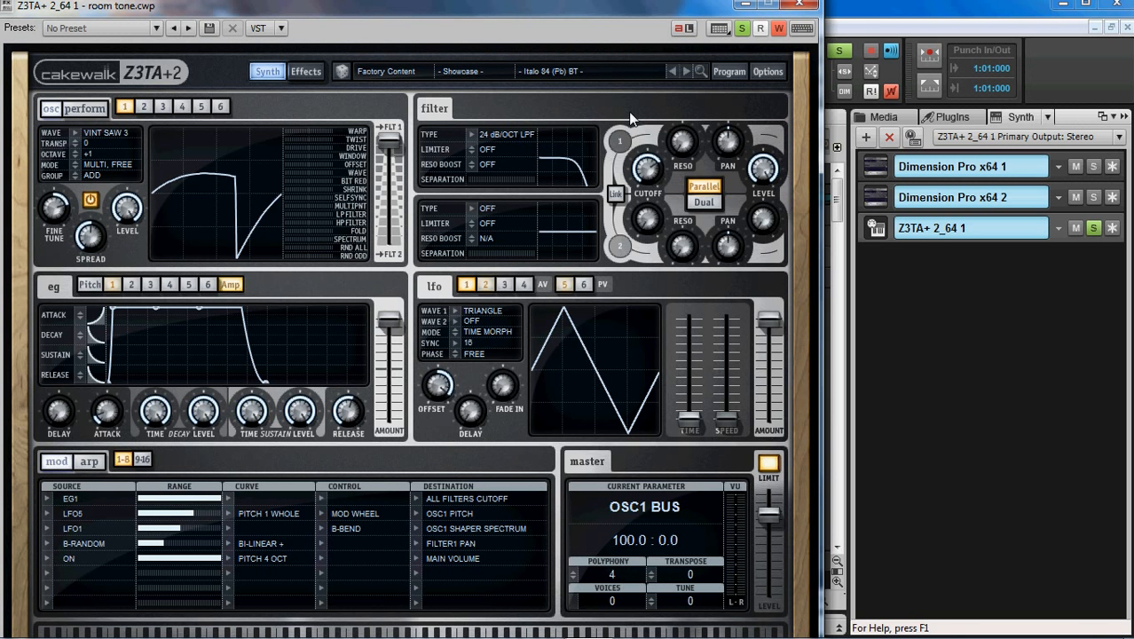
right_click(648, 163)
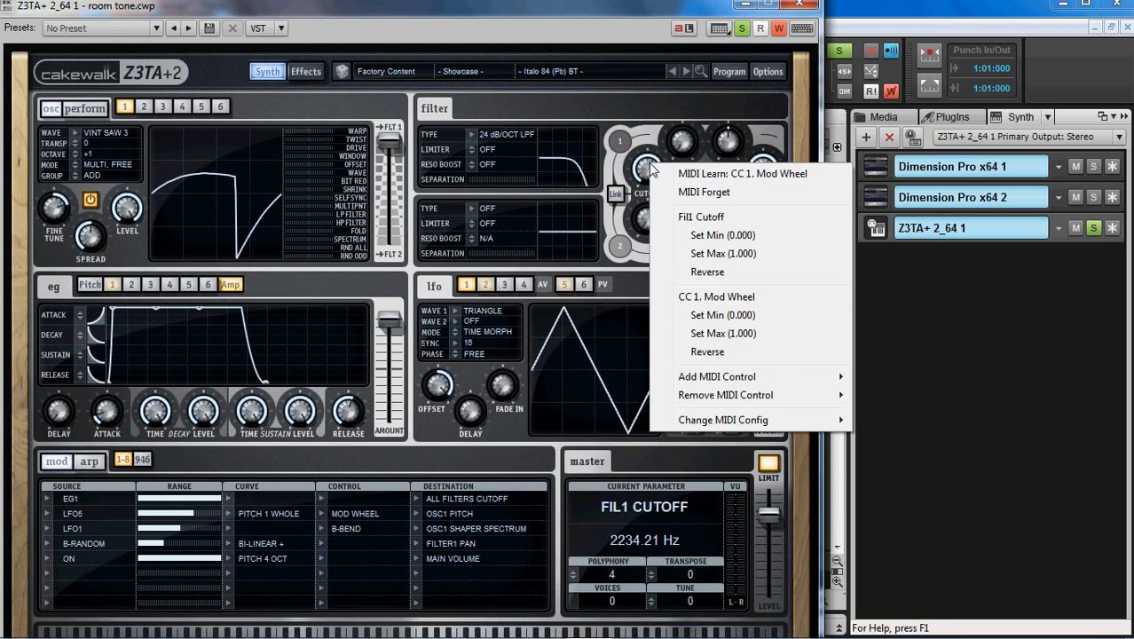
click(674, 188)
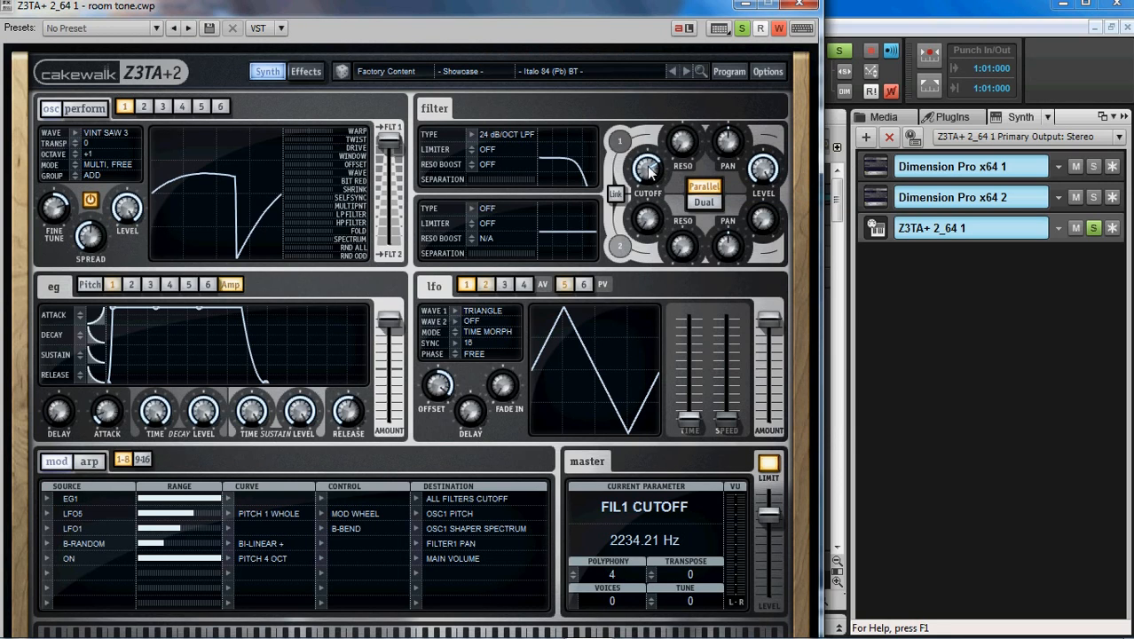
right_click(648, 169)
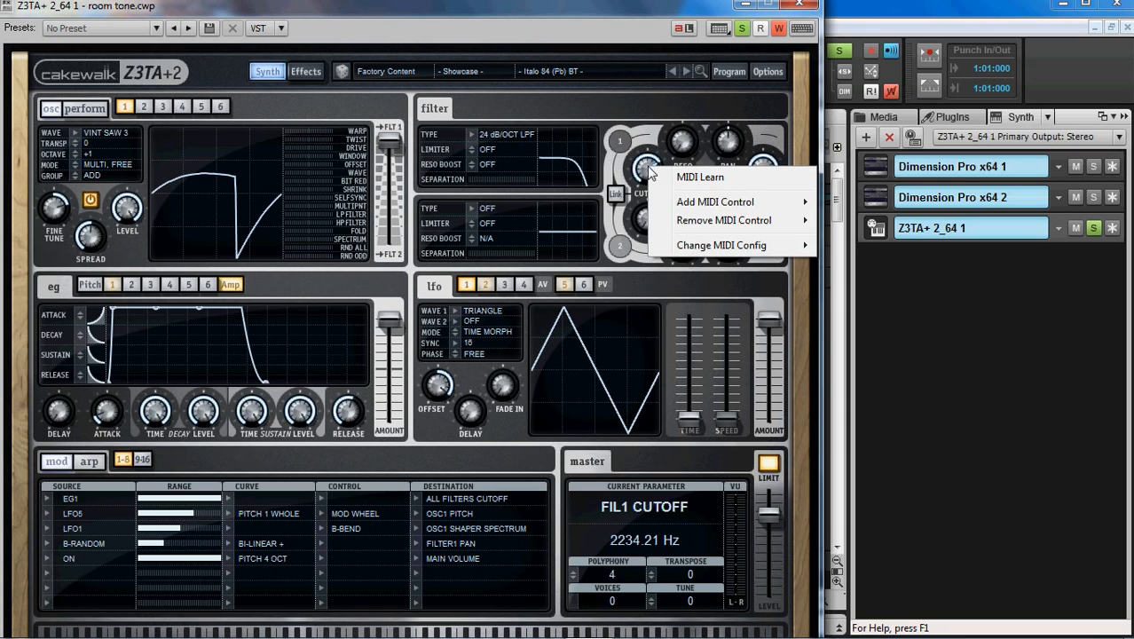
click(691, 177)
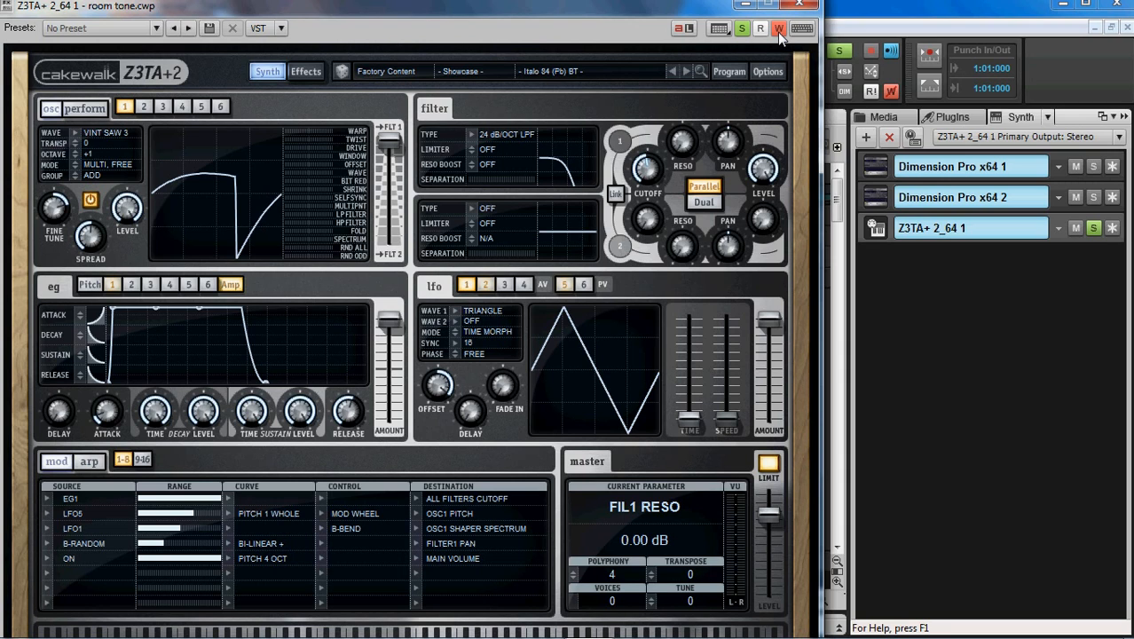
click(799, 4)
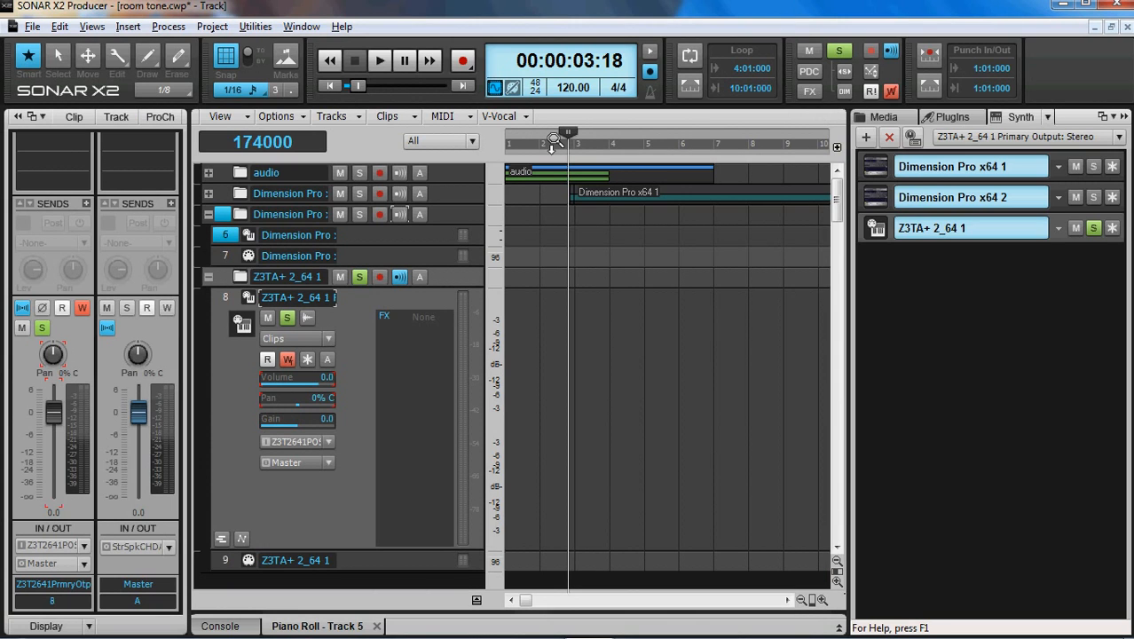
Step: Record Filter 1 cutoff automation on the Z3TA+ 2 synth track during playback
key(space)
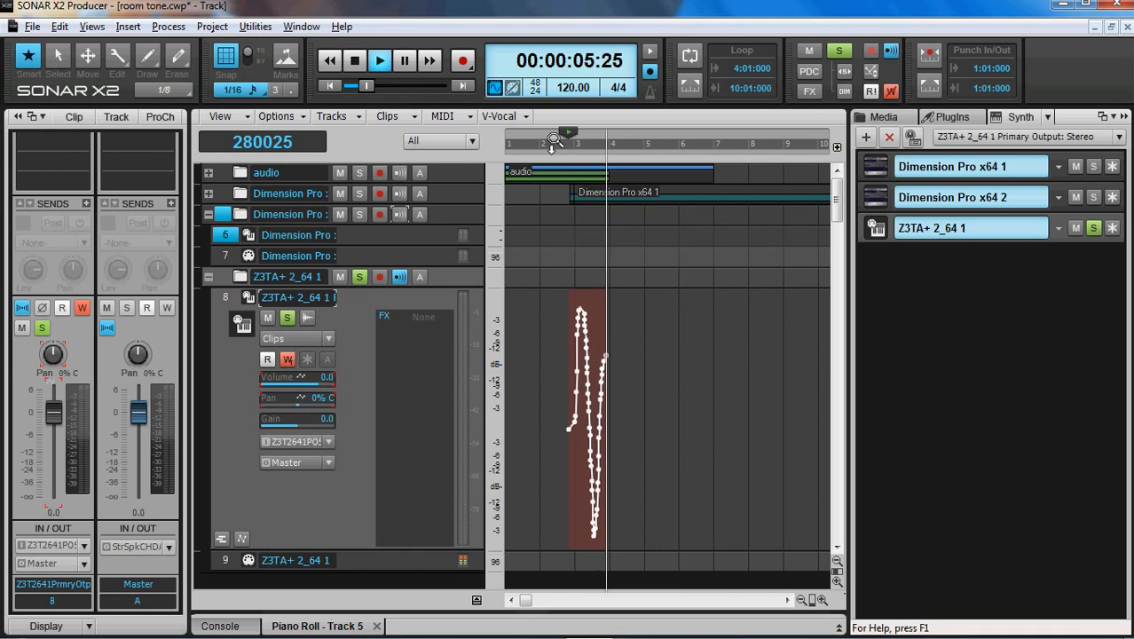
key(space)
key(ctrl+s)
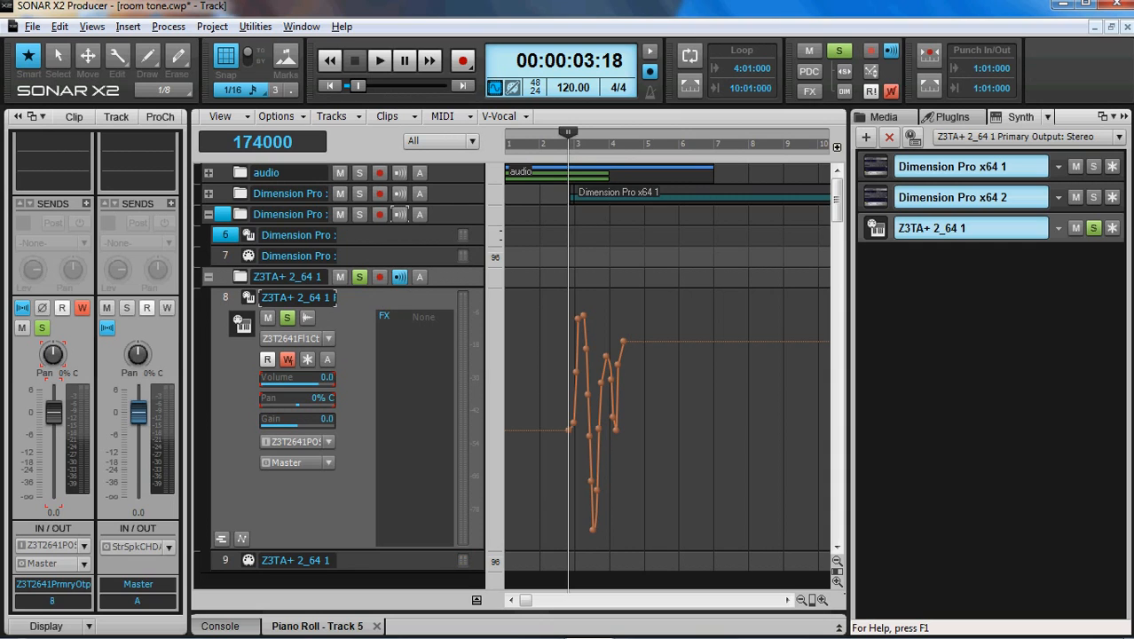
Step: Turn off input echo and solo on the Z3TA+ 2 folder, and enable automation write in the second Dimension Pro synth
click(400, 276)
click(361, 278)
click(250, 235)
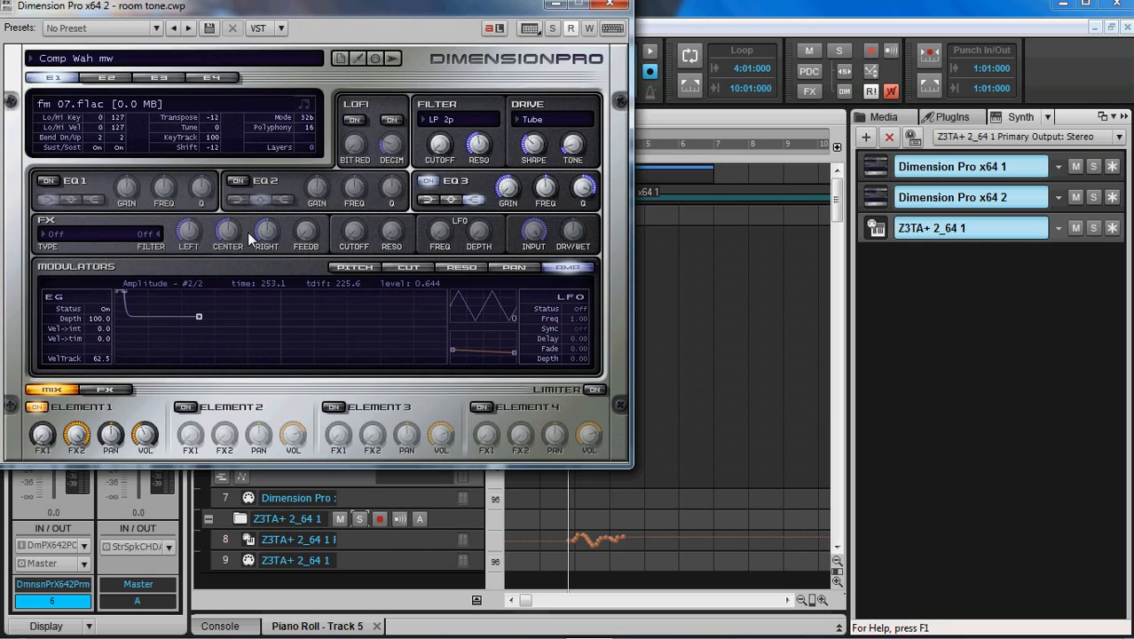
click(589, 29)
click(610, 6)
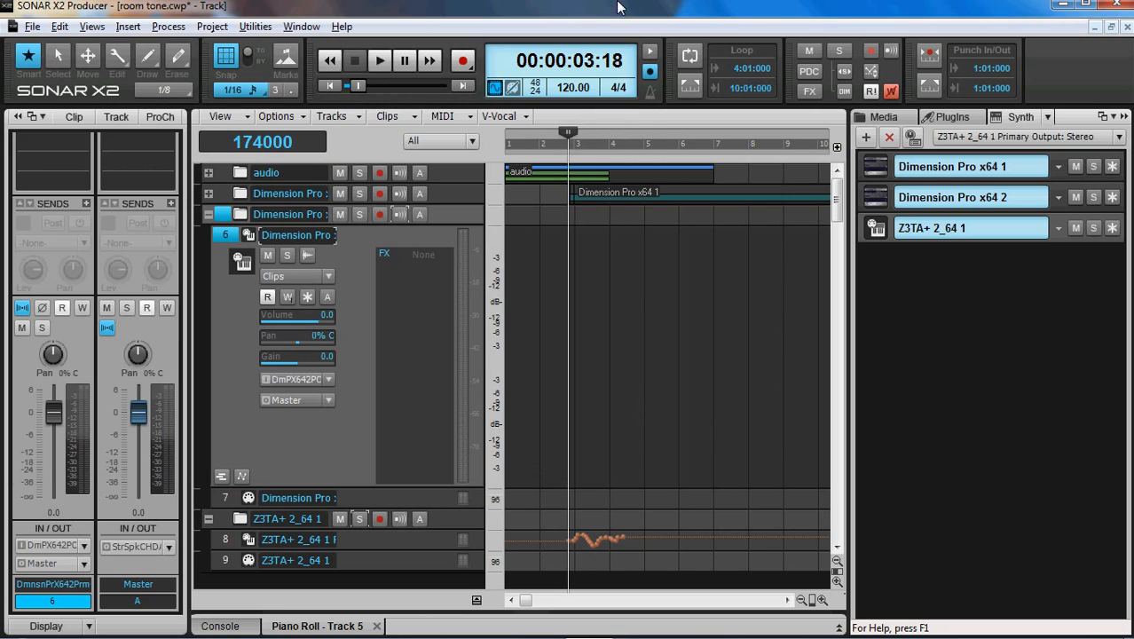
Step: Turn on input echo for the second Dimension Pro folder and enable automation write on its tracks 7 and 6
click(398, 214)
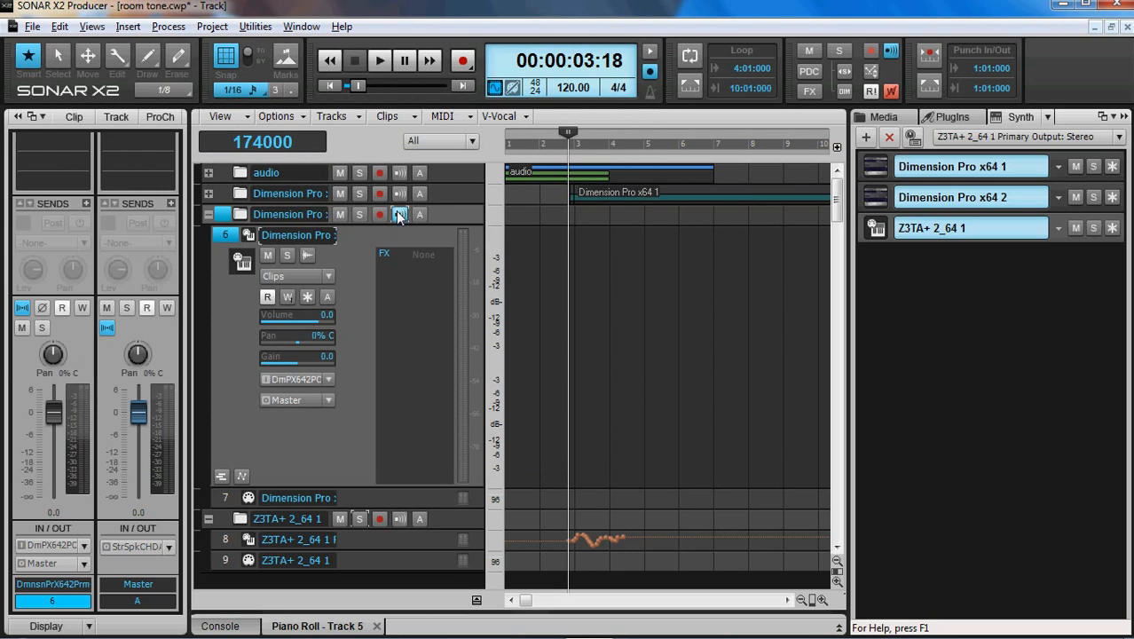
click(356, 498)
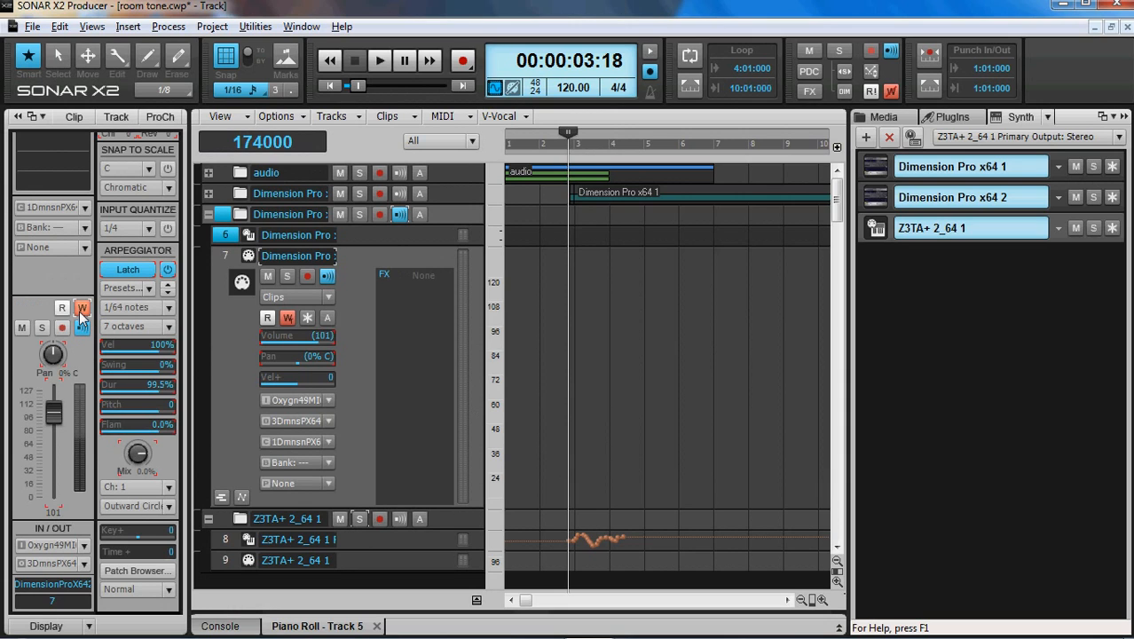
click(393, 243)
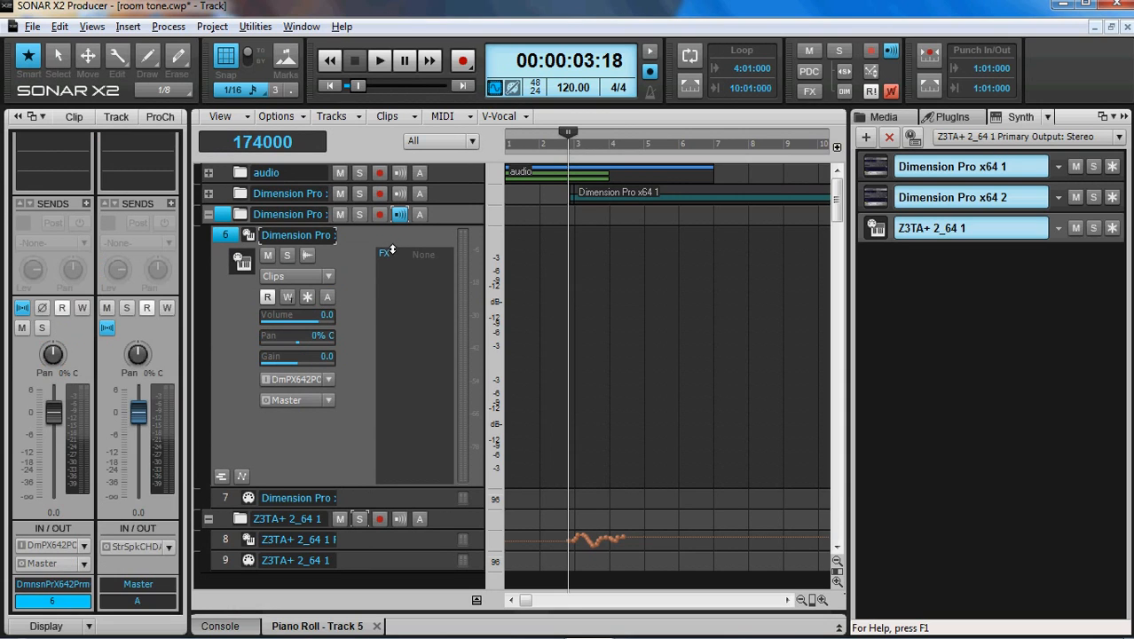
click(82, 307)
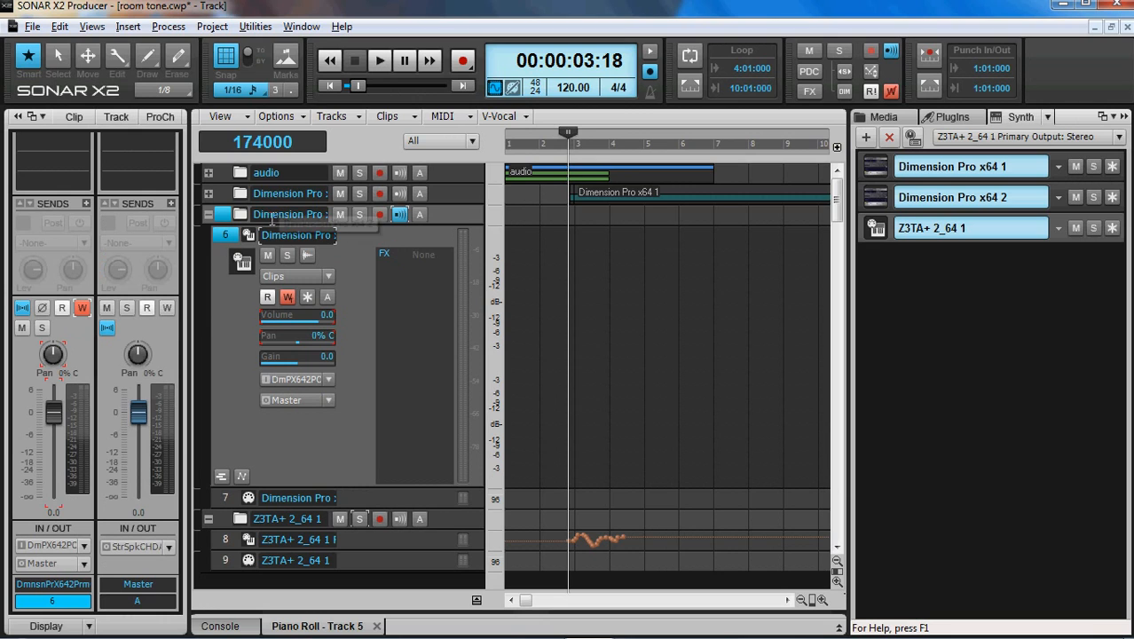
Step: Review which parameters of the second Dimension Pro synth are enabled for automation writing
click(247, 236)
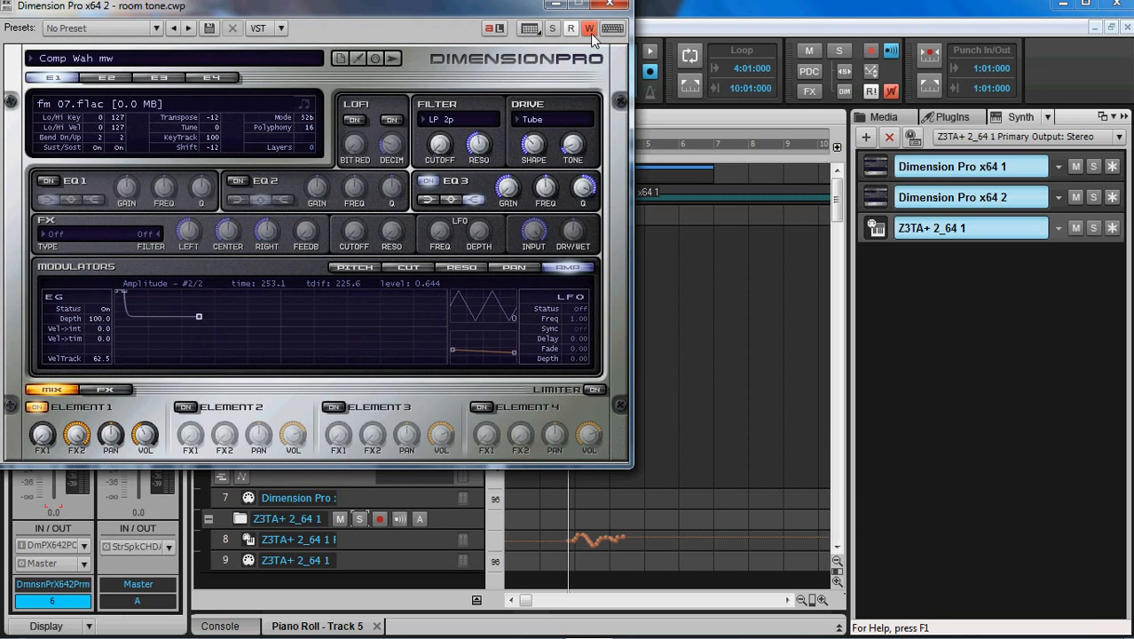
right_click(590, 32)
click(614, 53)
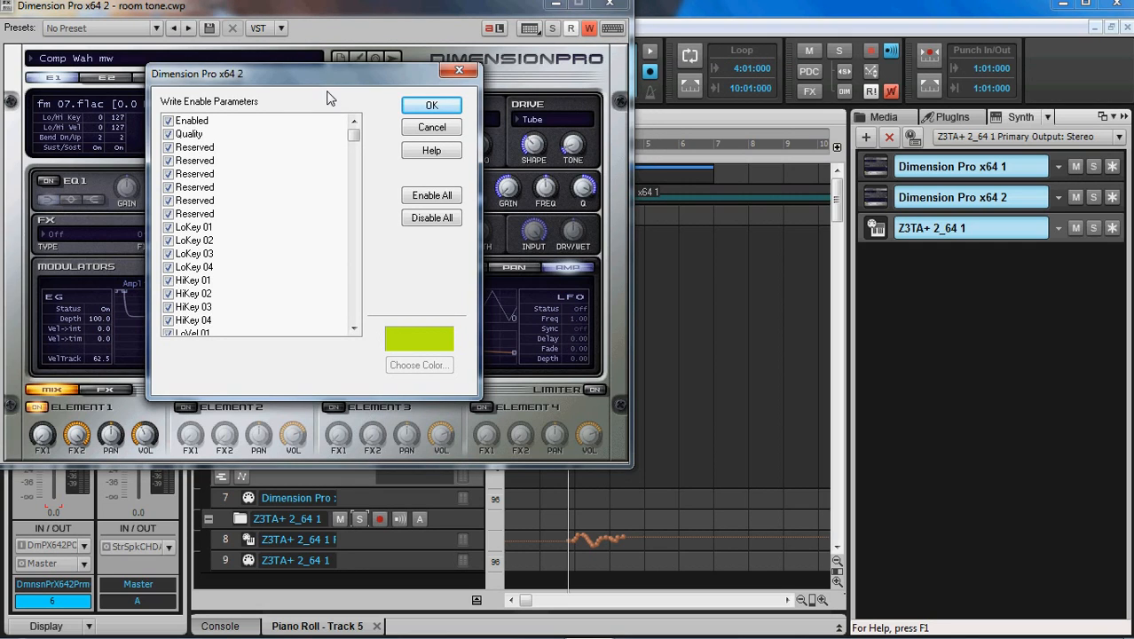
click(433, 107)
click(612, 5)
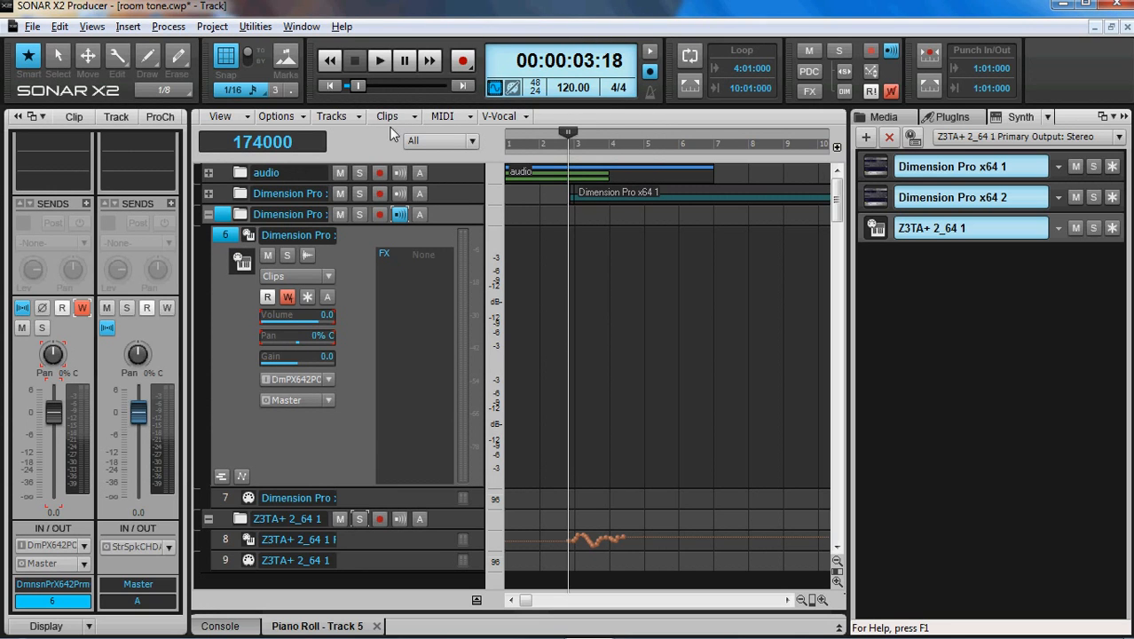
Step: Check the MIDI Learn options of the filter cutoff knob in the second Dimension Pro synth
click(249, 236)
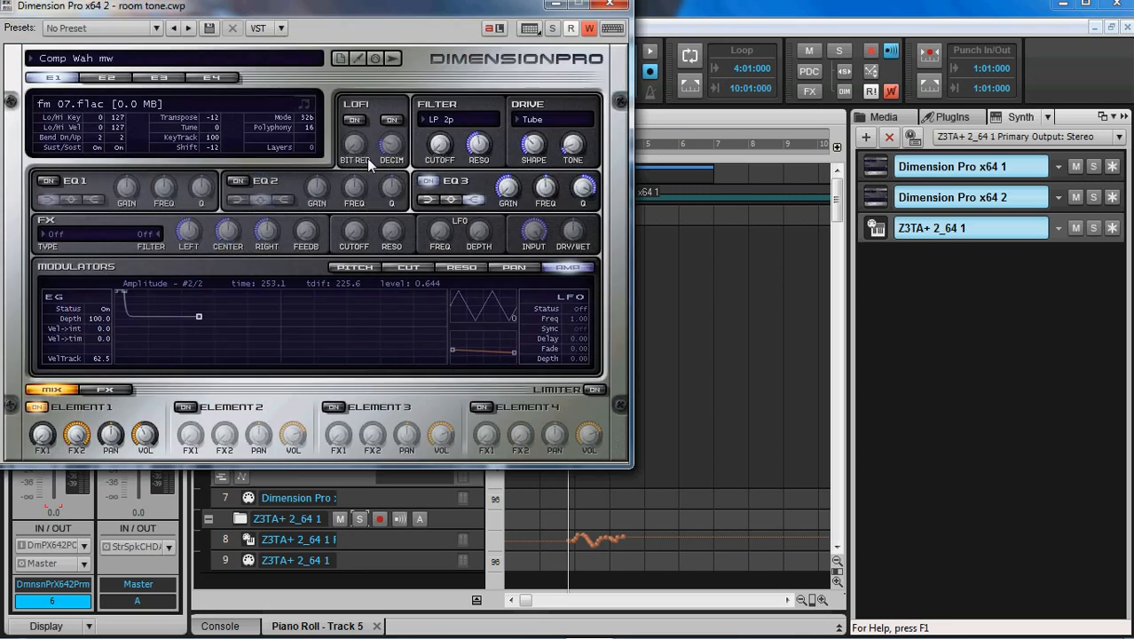
right_click(440, 146)
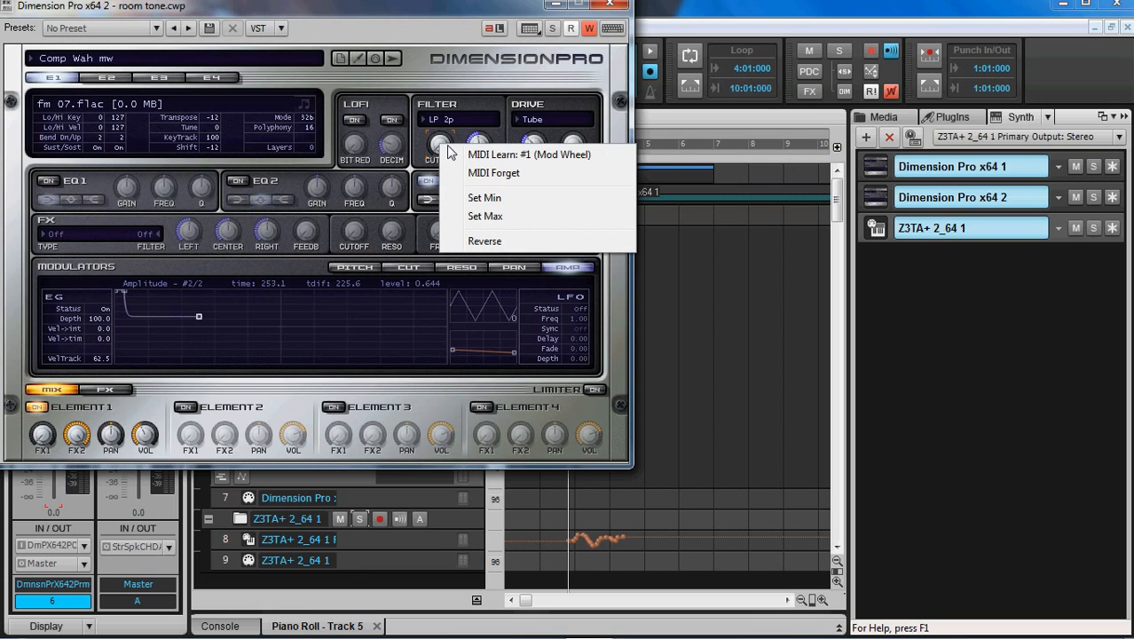
click(609, 5)
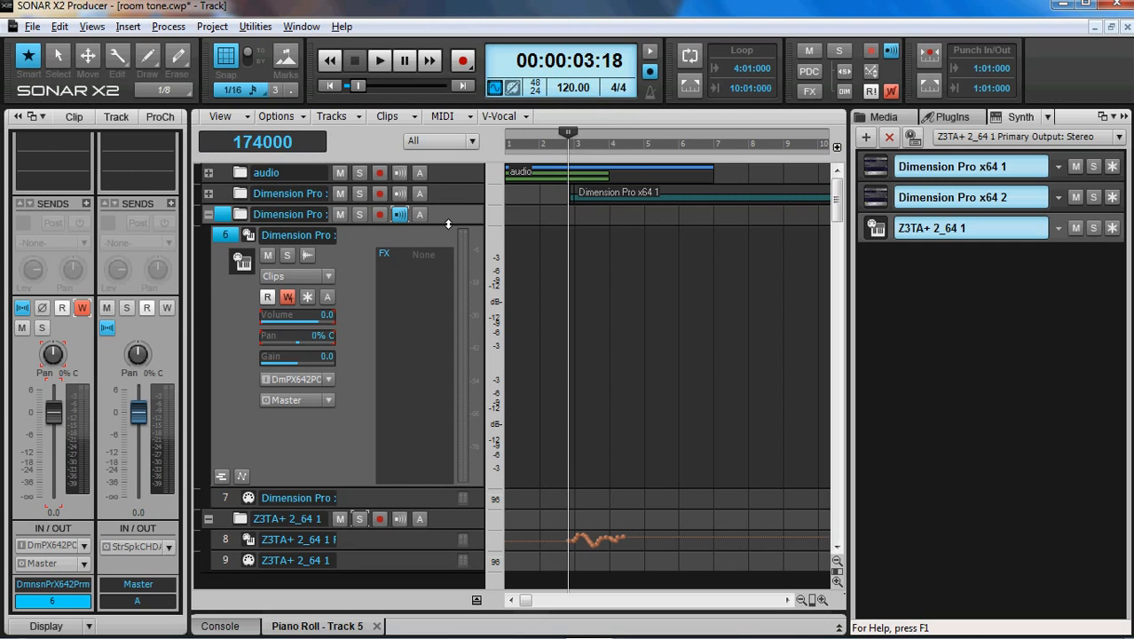
Step: Try to record automation on the second Dimension Pro during playback and solo its track folder
key(space)
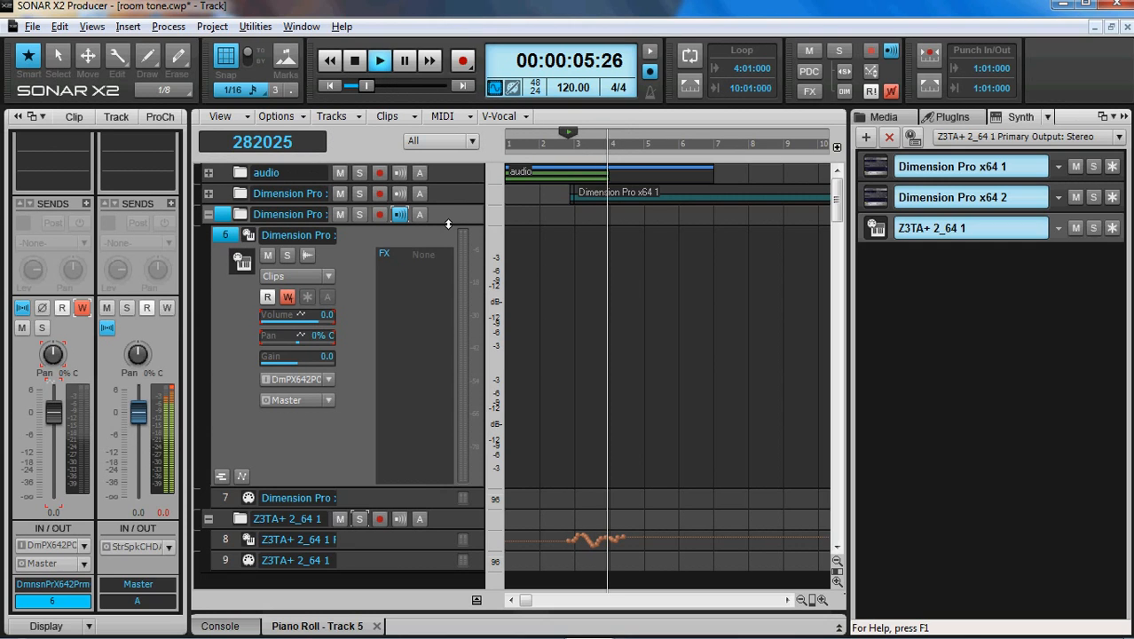
click(226, 498)
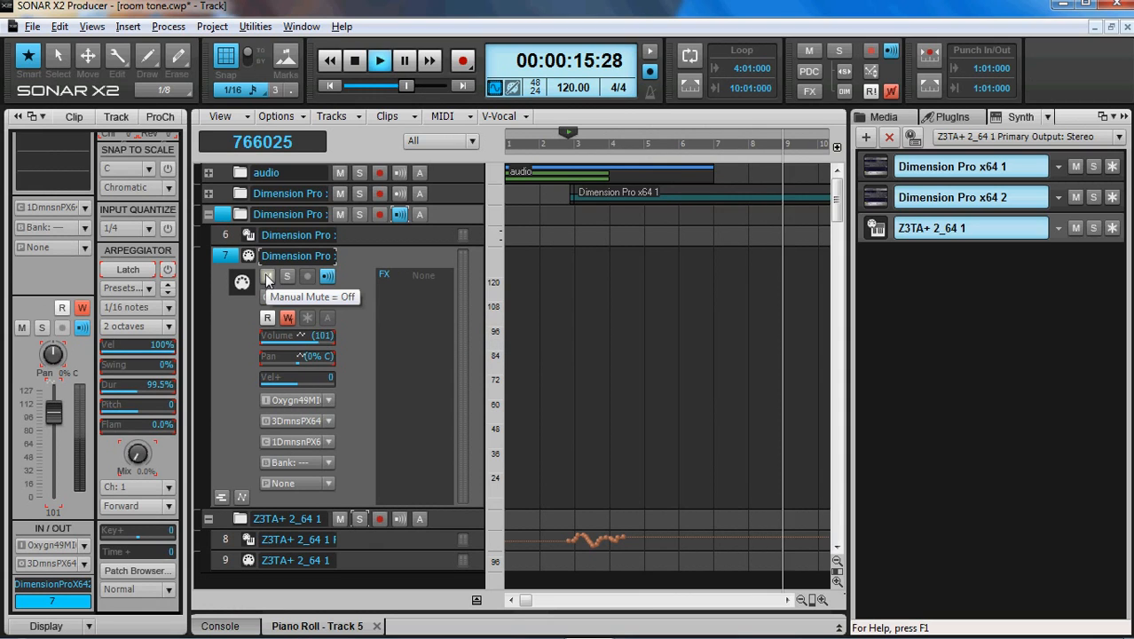
click(360, 214)
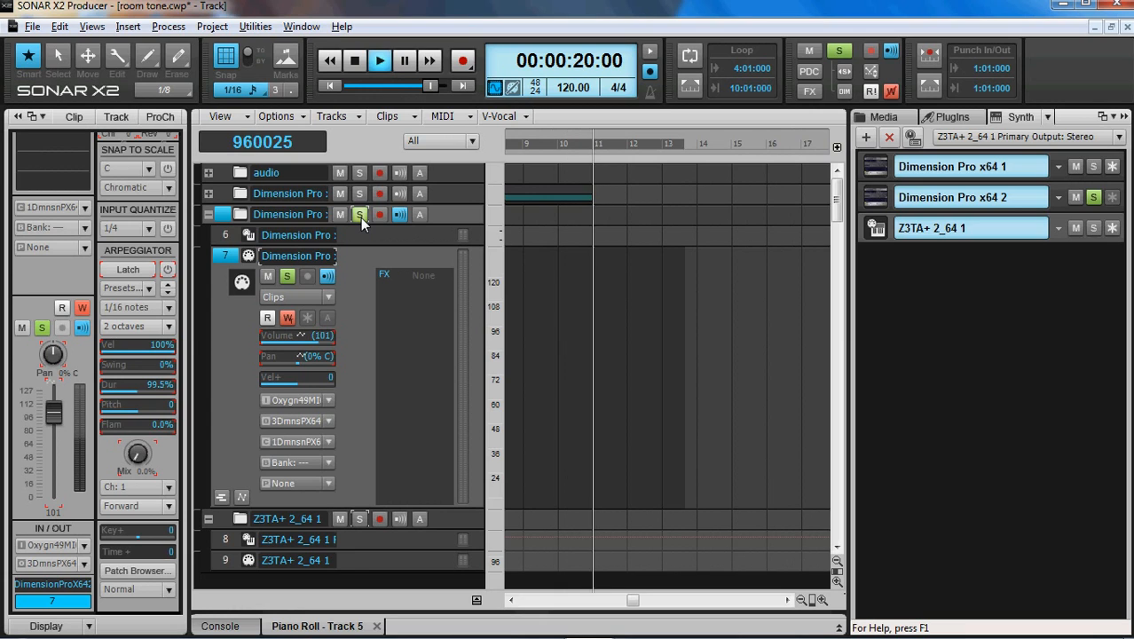
Step: Set the input of MIDI track 7 to Oxygen 49 MIDI In, MIDI Ch. 1, and stop playback
click(85, 545)
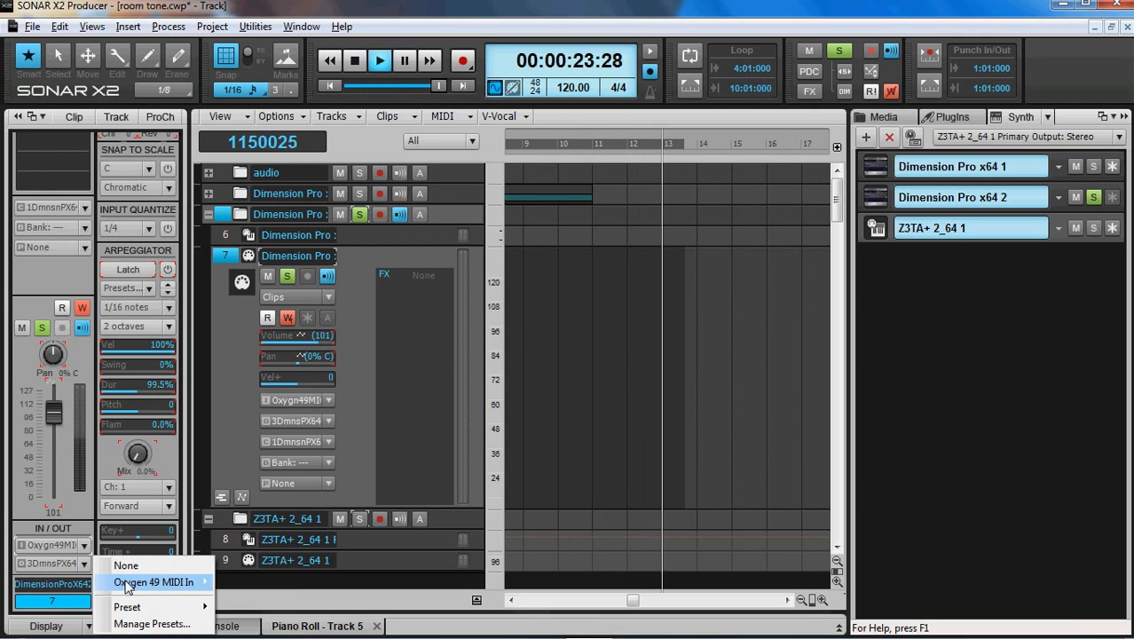
mouse_move(155, 582)
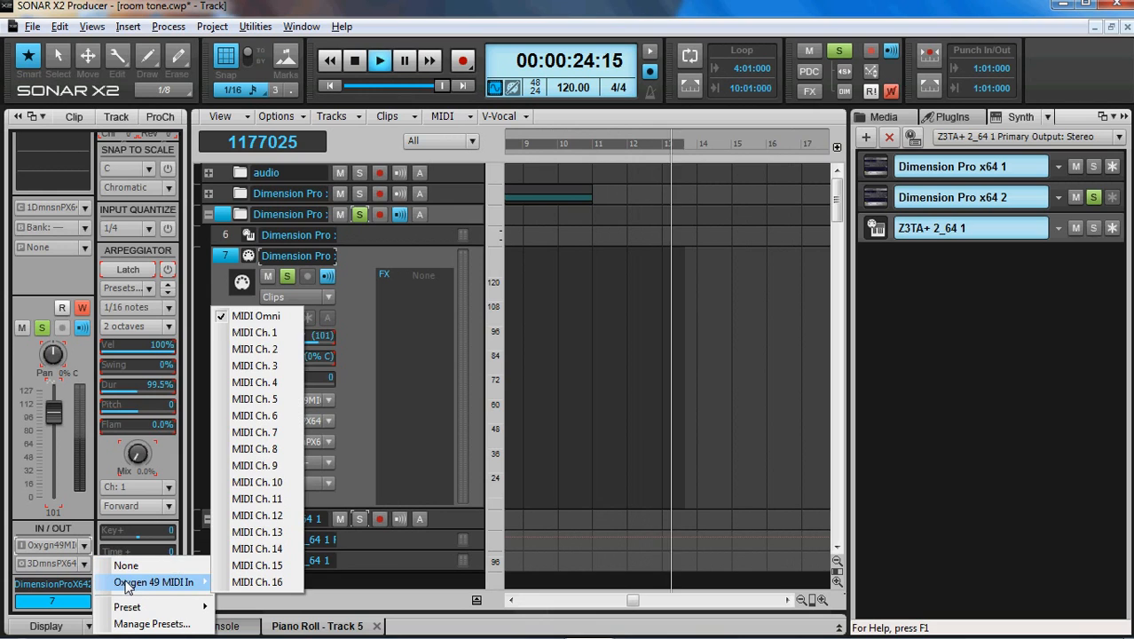
click(236, 332)
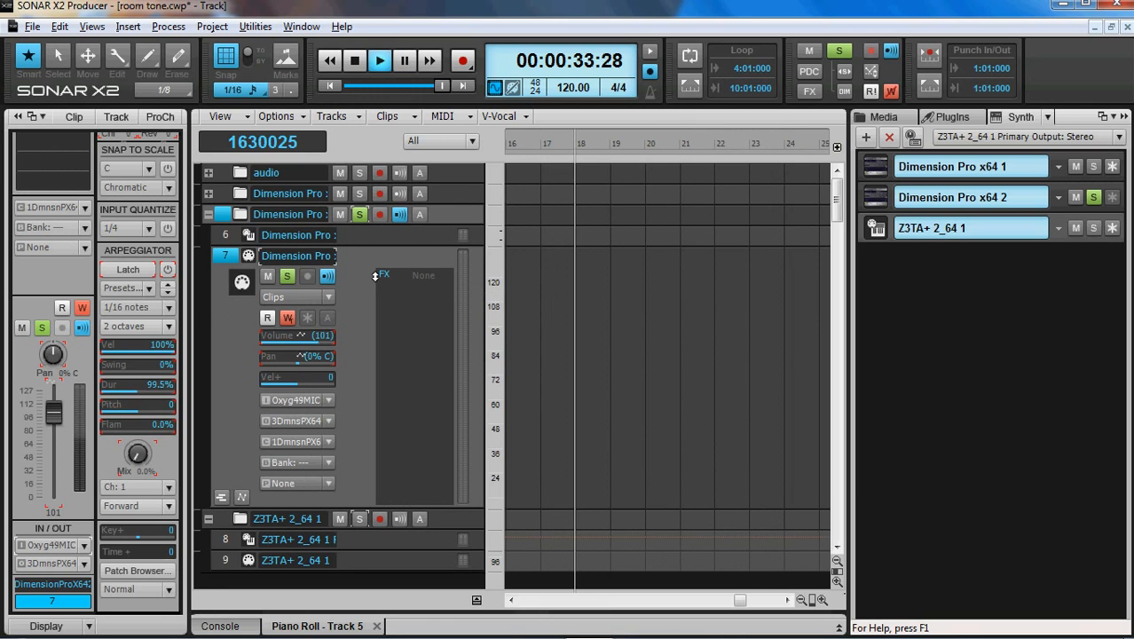
key(space)
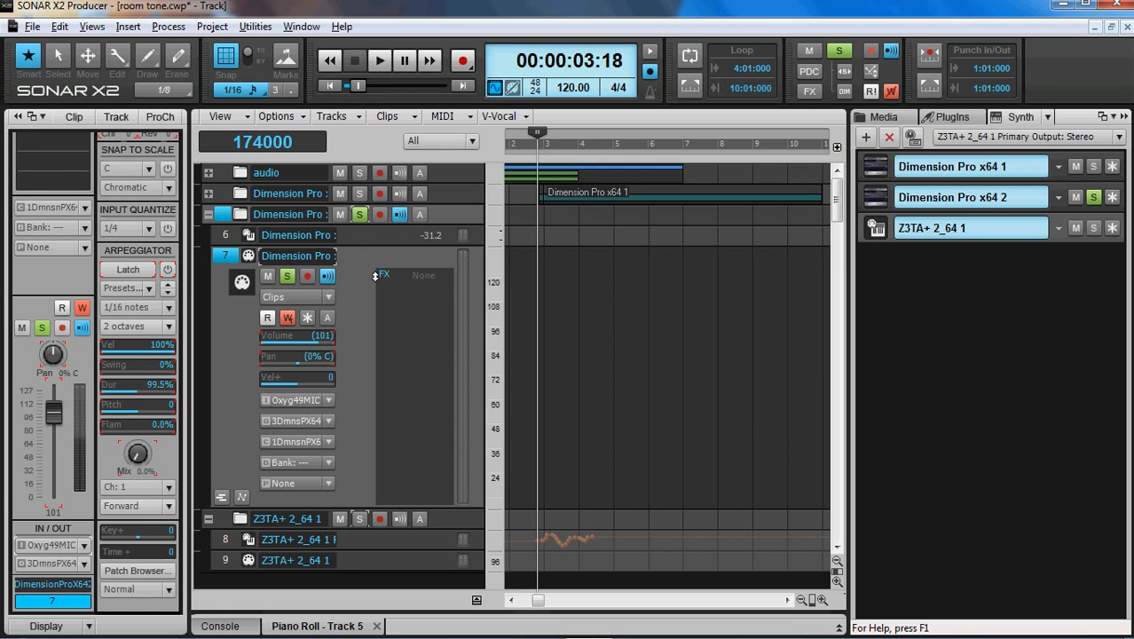
Step: Try to record cutoff automation on the second Dimension Pro by turning its filter cutoff knob during playback
key(space)
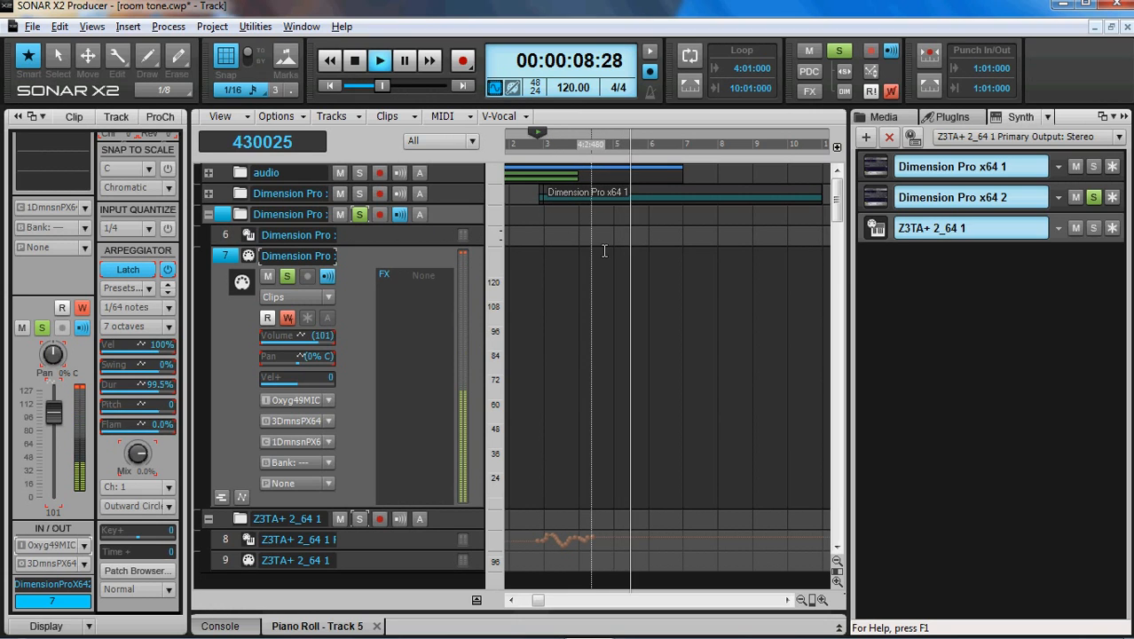
click(250, 236)
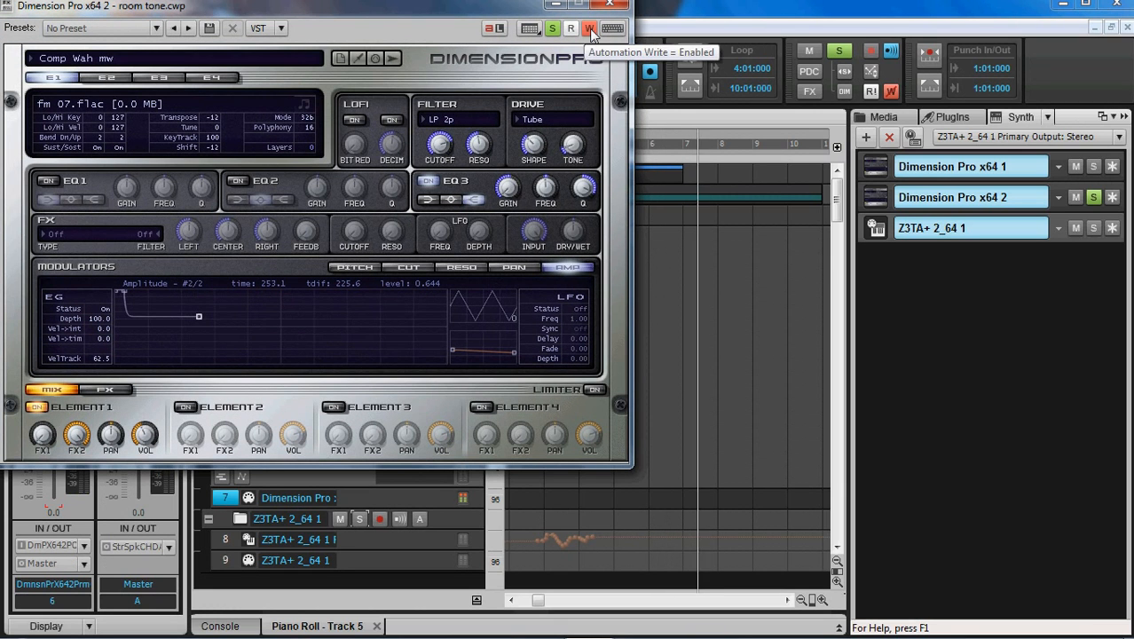
drag(448, 147, 448, 176)
click(556, 5)
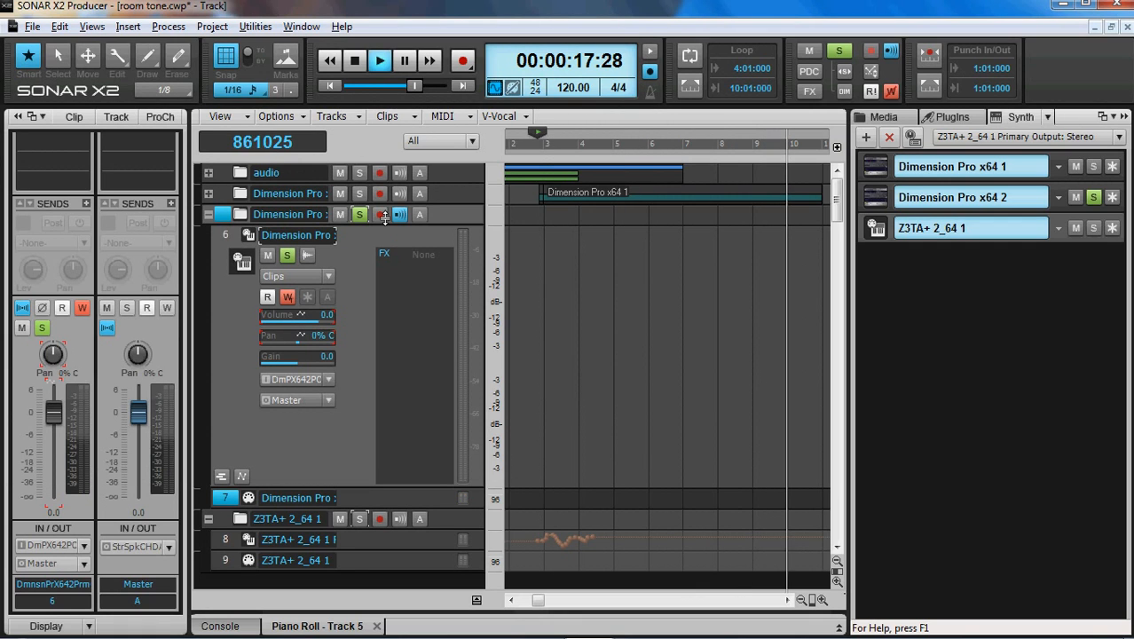
key(space)
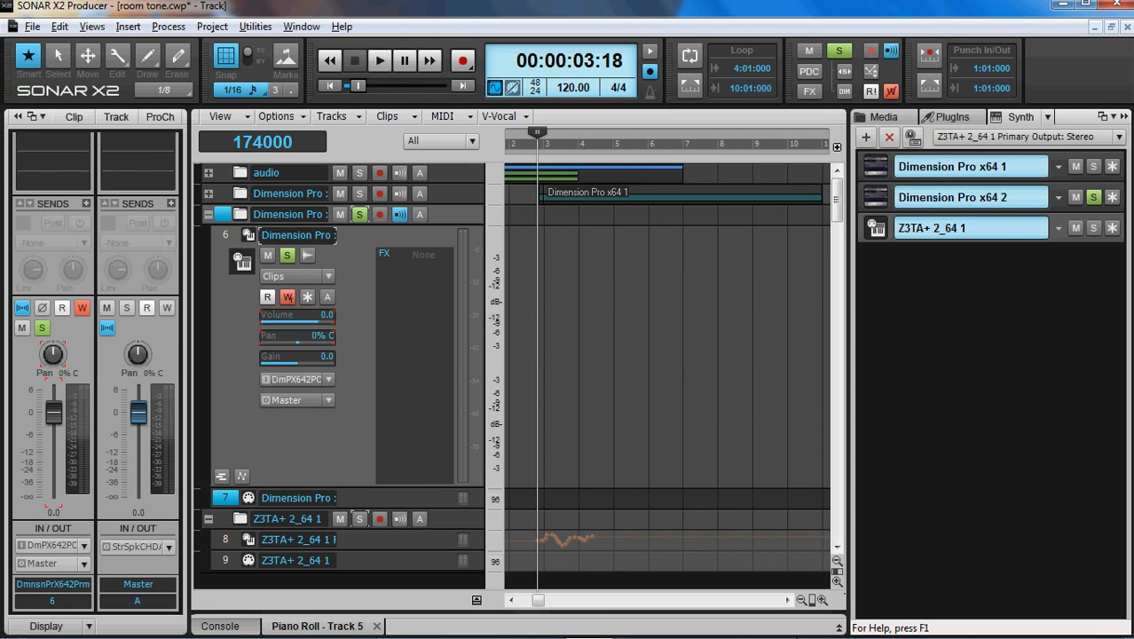
Step: Select MIDI track 7 of the second Dimension Pro synth
mouse_move(850, 624)
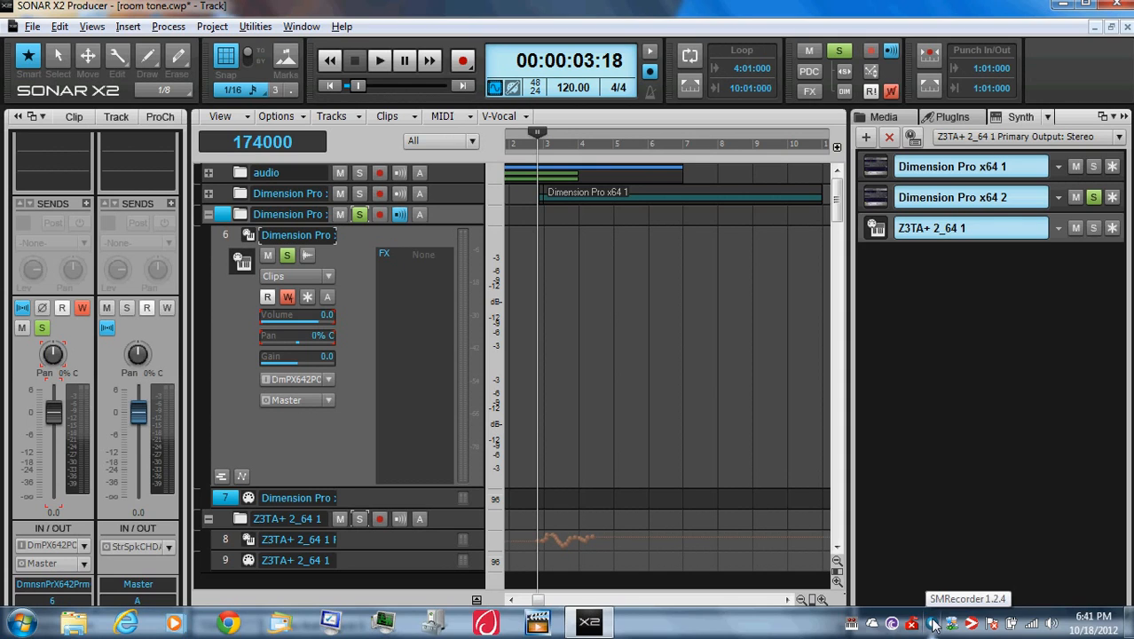
click(379, 506)
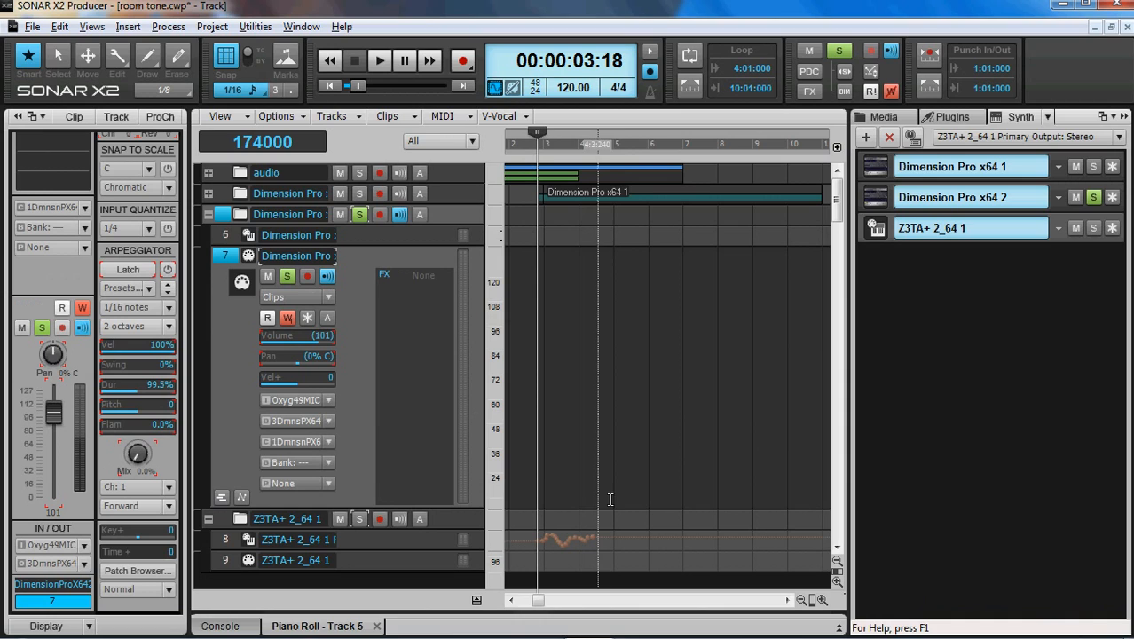